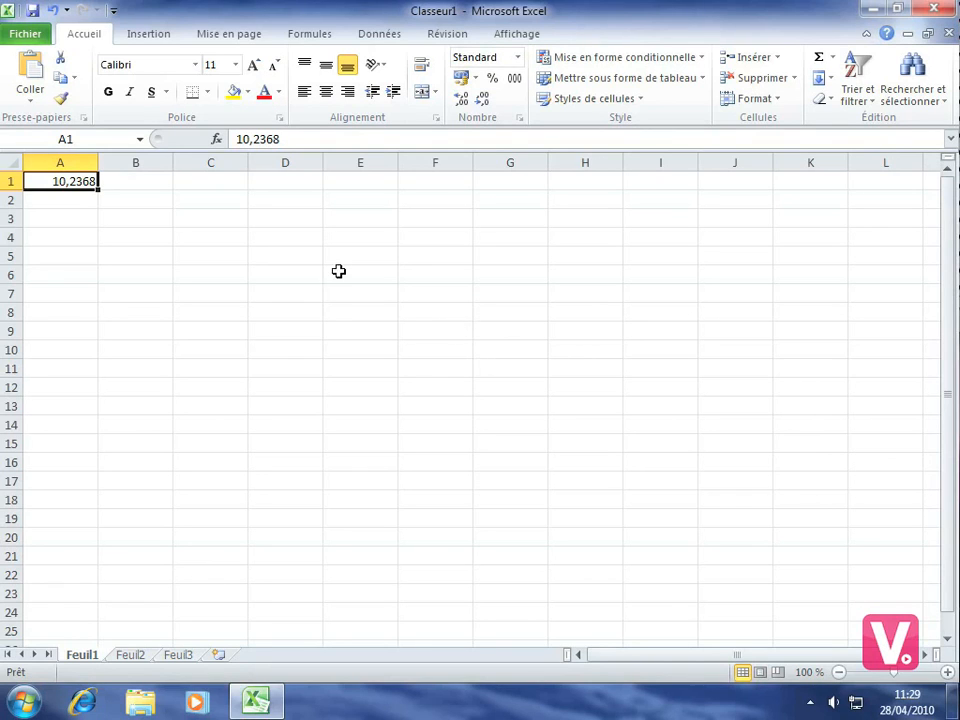
Enter the formula =ARRONDI(A1;2) in cell C1 to round the value in A1 to two decimals.
click(205, 182)
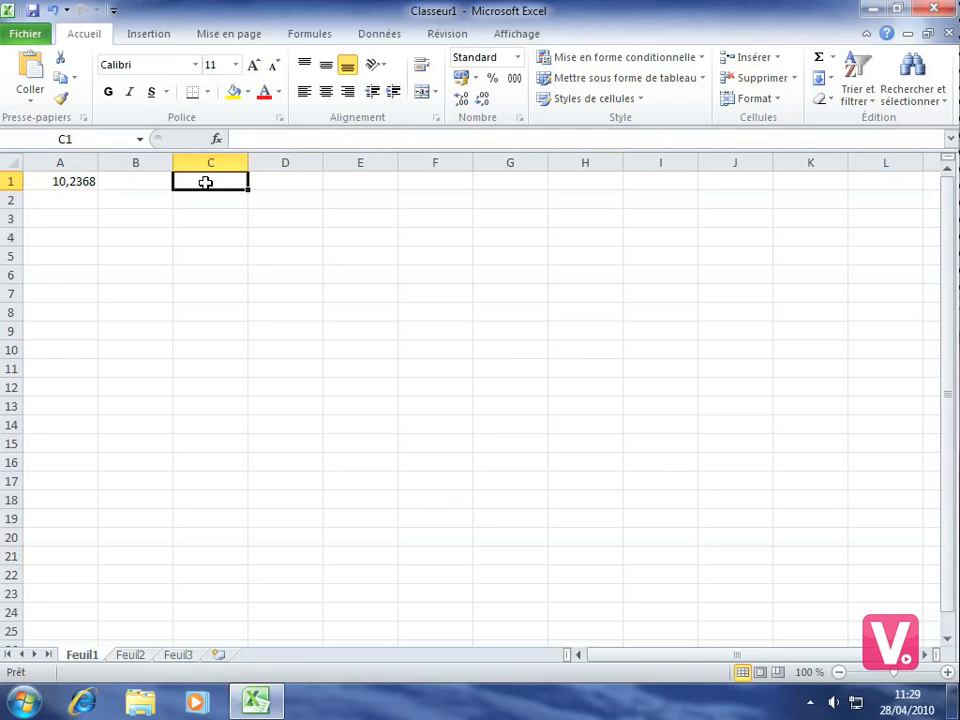
text(=)
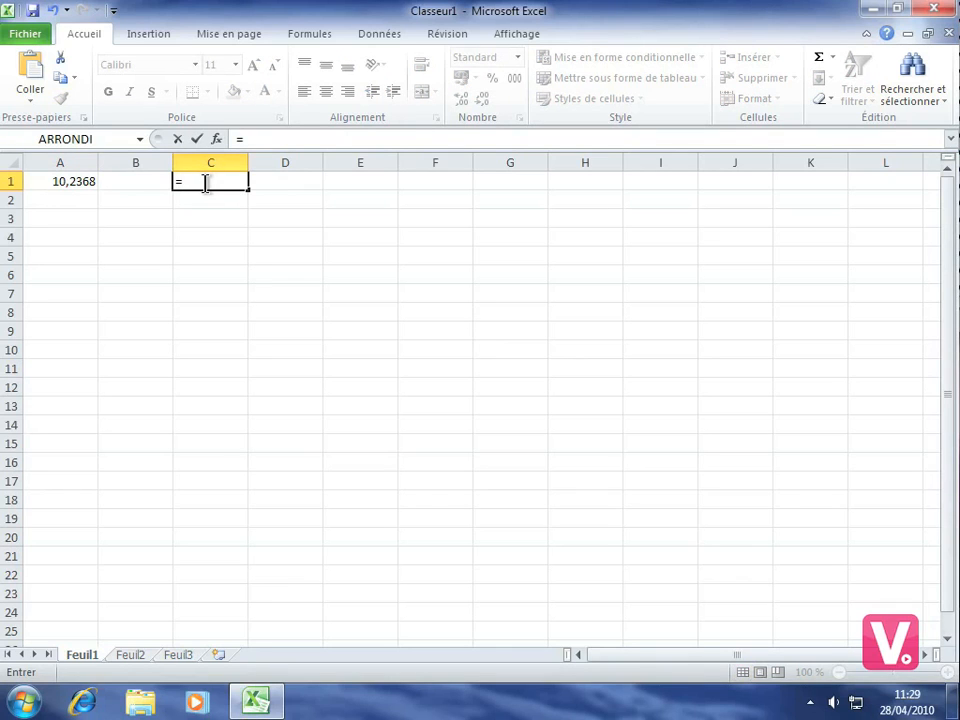
text(arr)
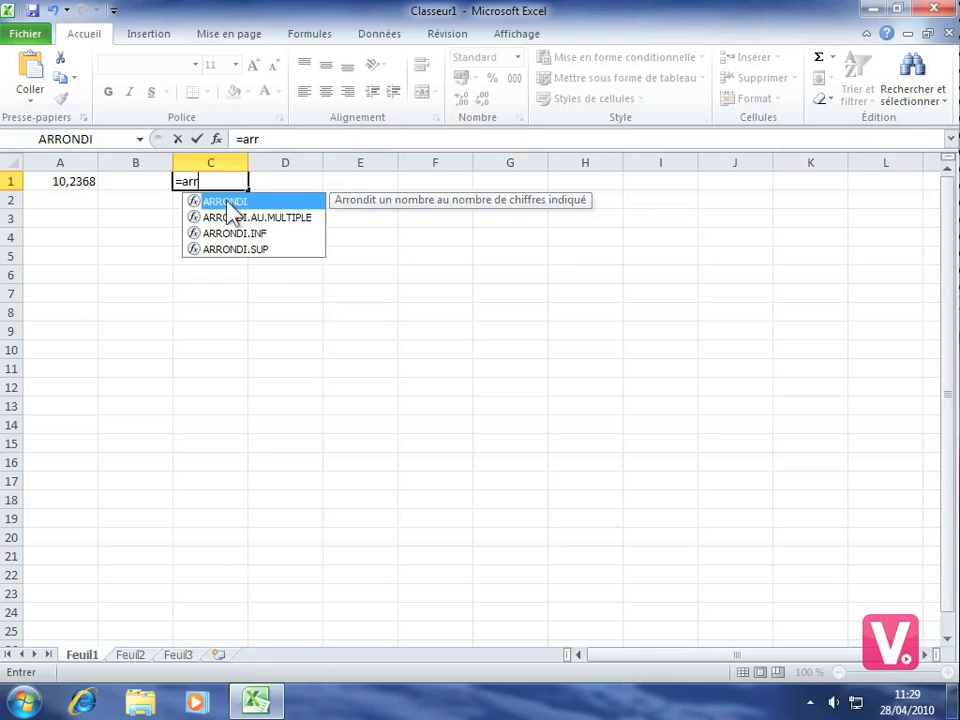
double_click(228, 203)
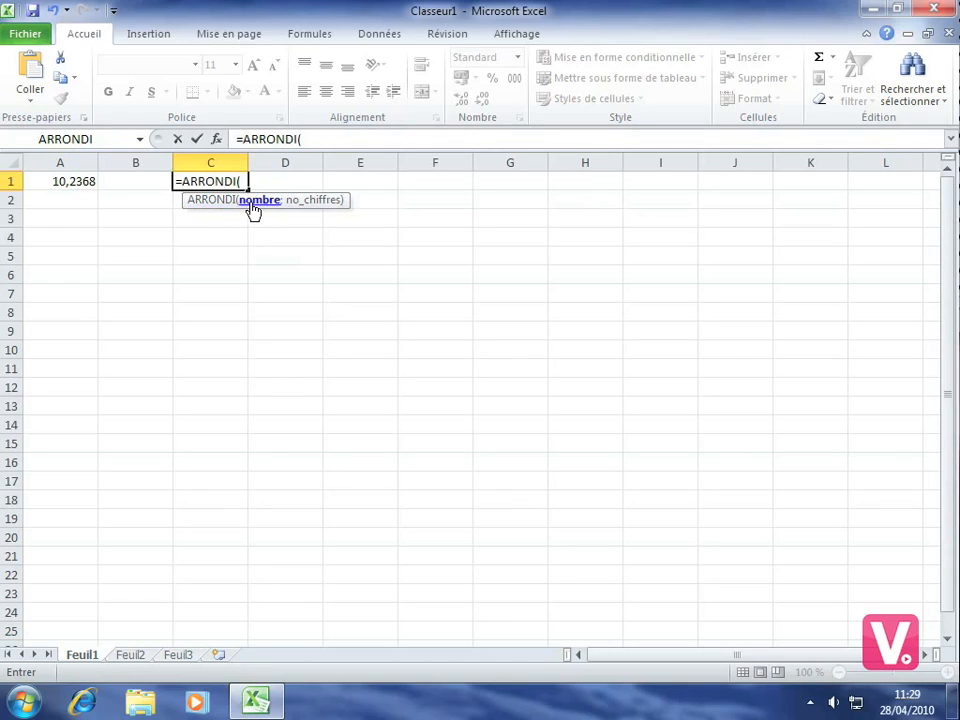
click(56, 182)
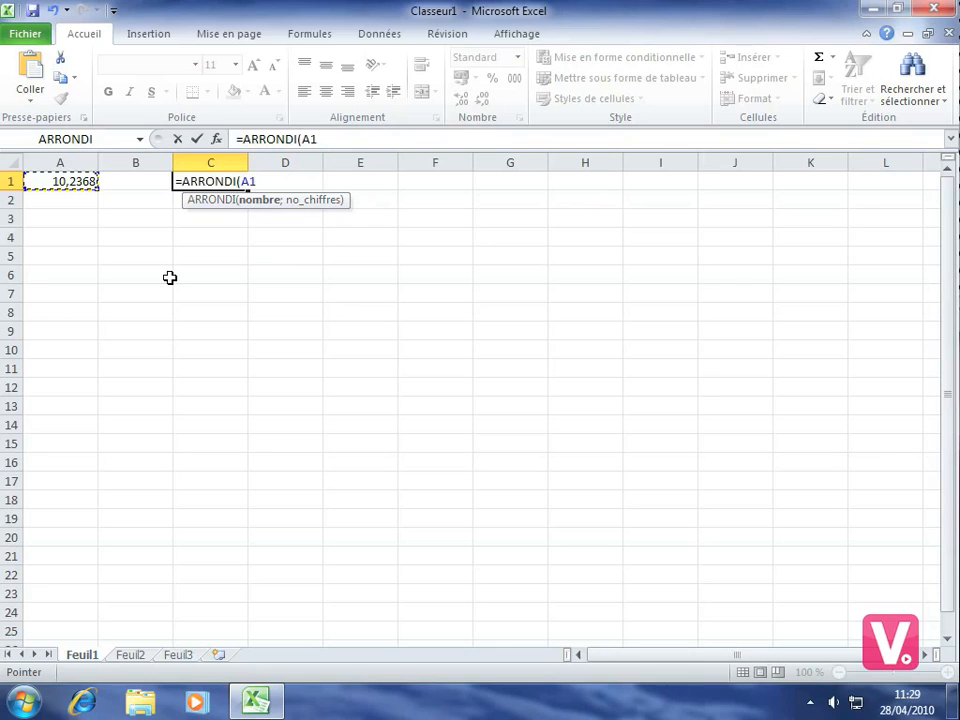
text(;)
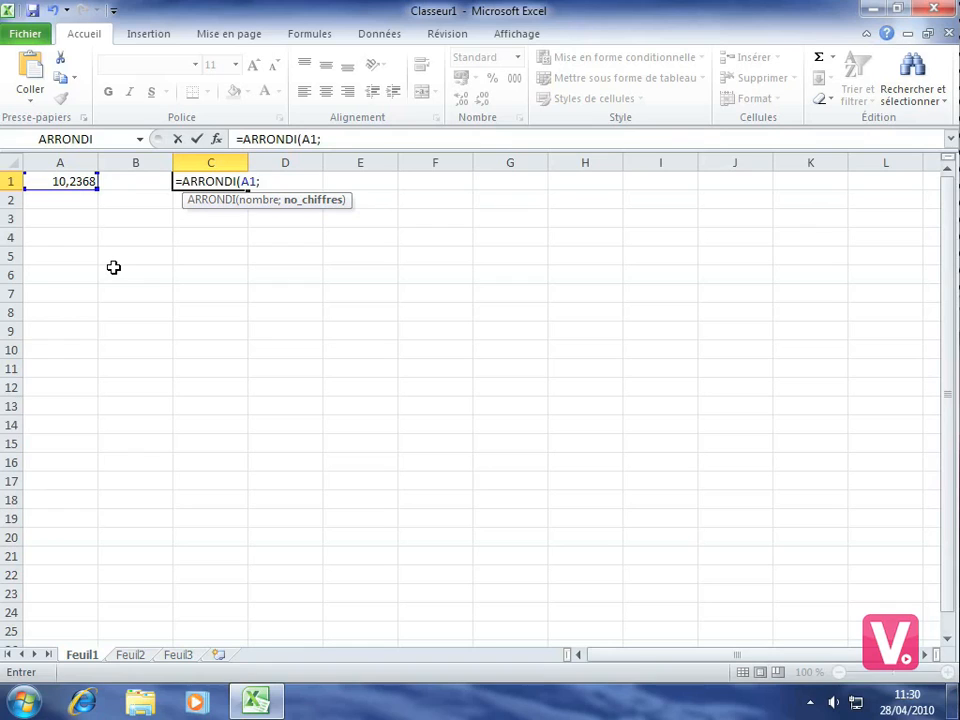
text(2))
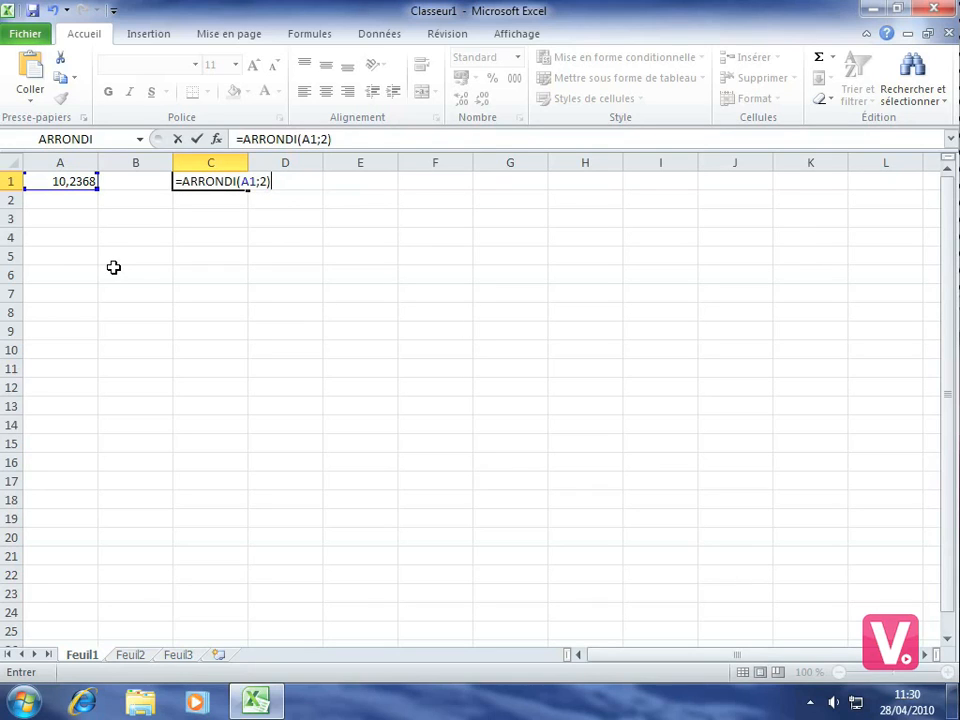
key(Return)
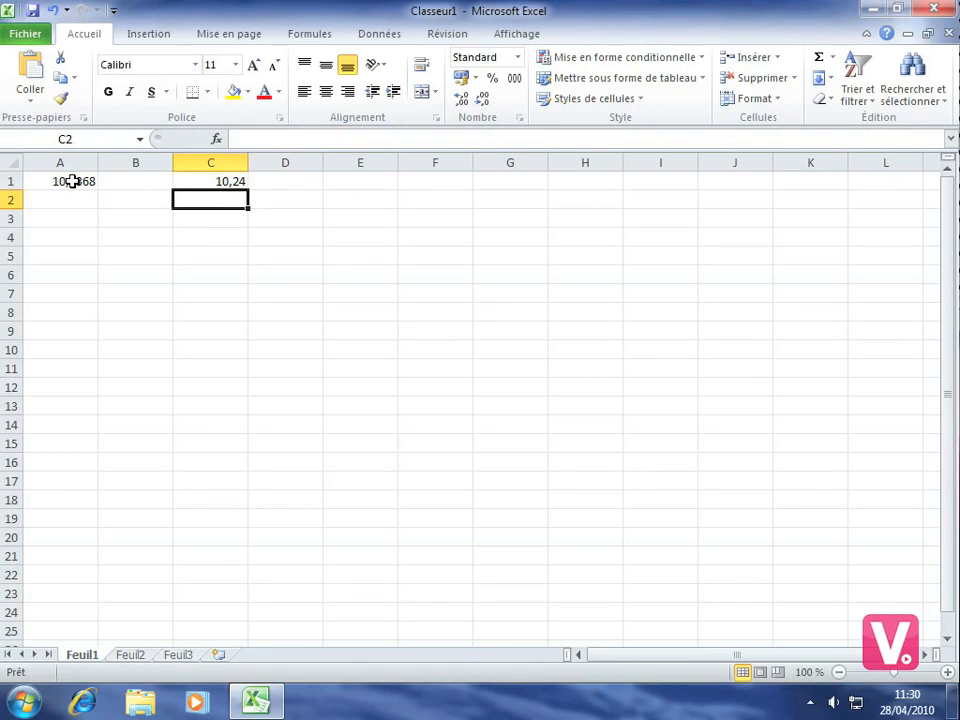
Change the decimals of the number in cell A1 so that its value is 10,2317.
double_click(72, 181)
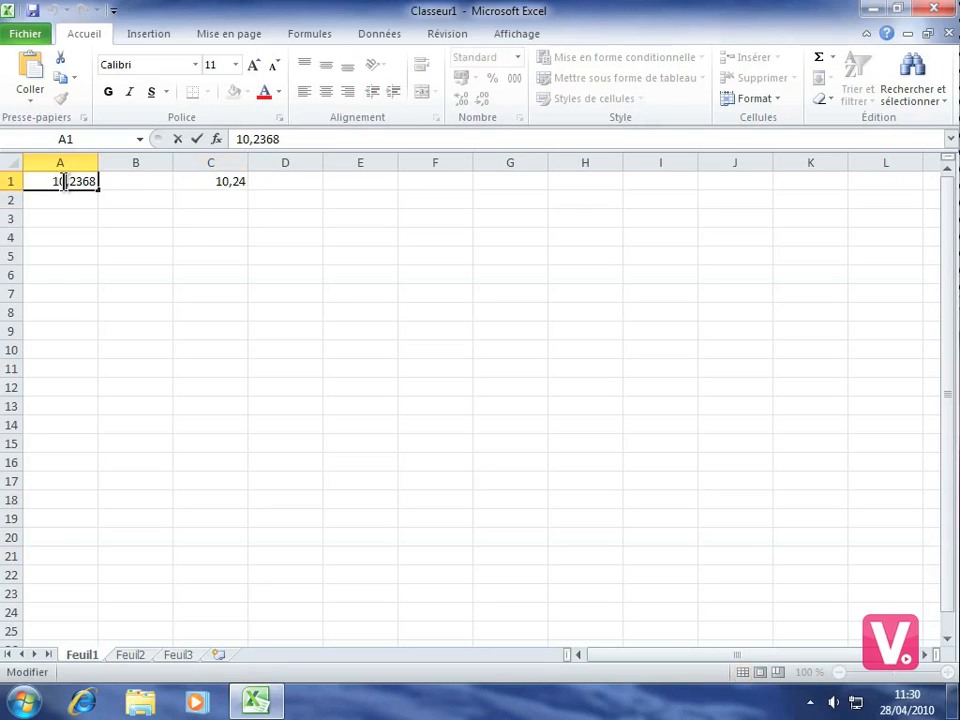
drag(84, 181, 102, 181)
text(17)
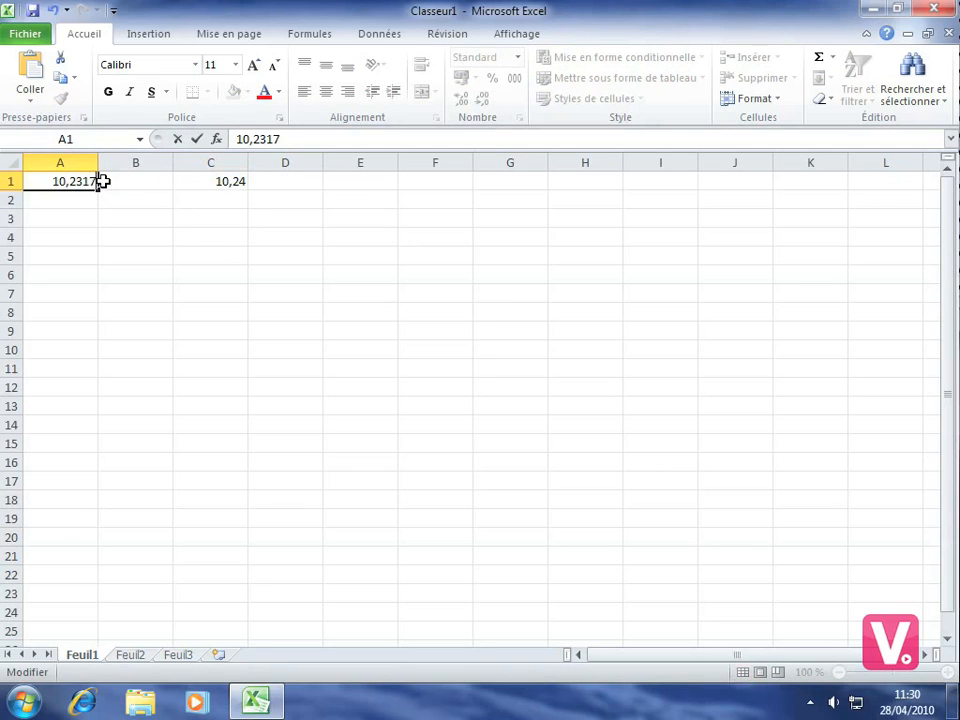
key(Return)
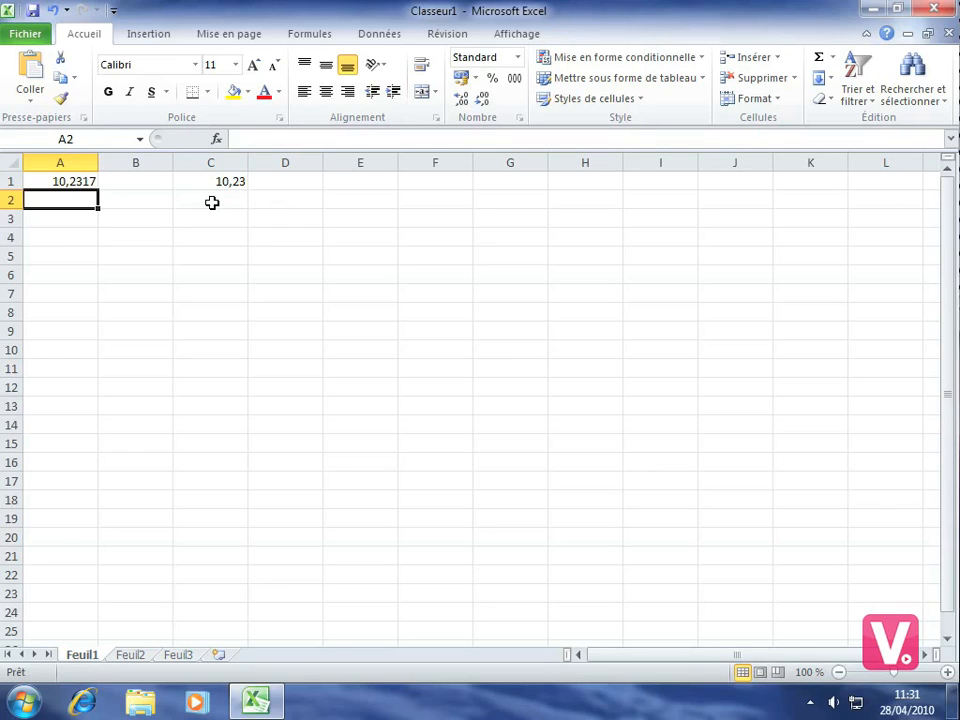
Enter the formula =ARRONDI.SUP(A1;2) in cell C2 to round A1 up to two decimals.
click(205, 198)
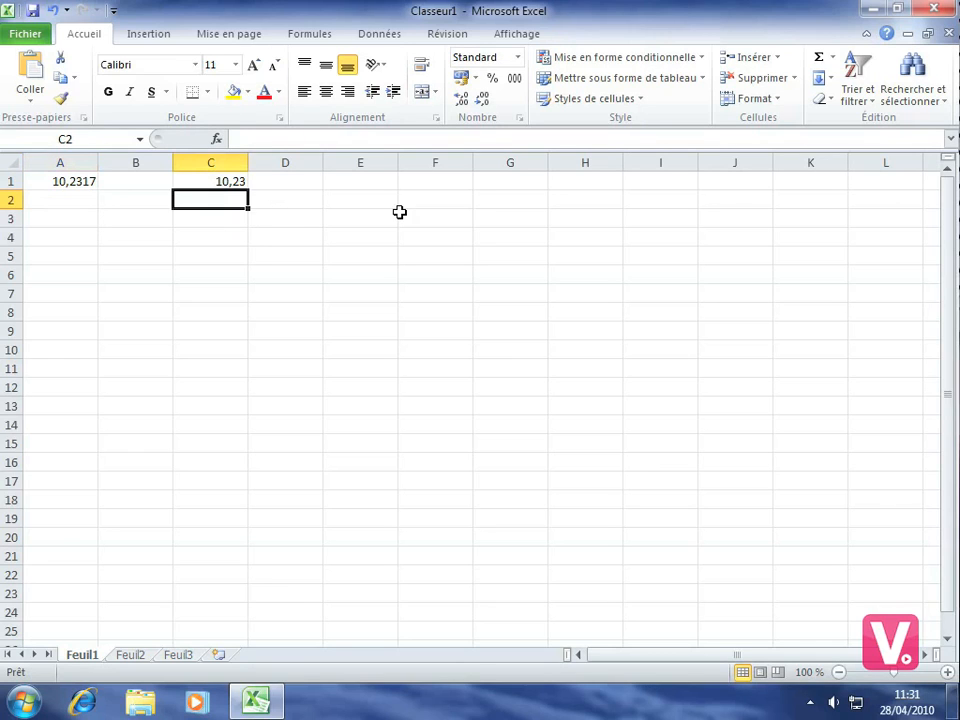
text(=)
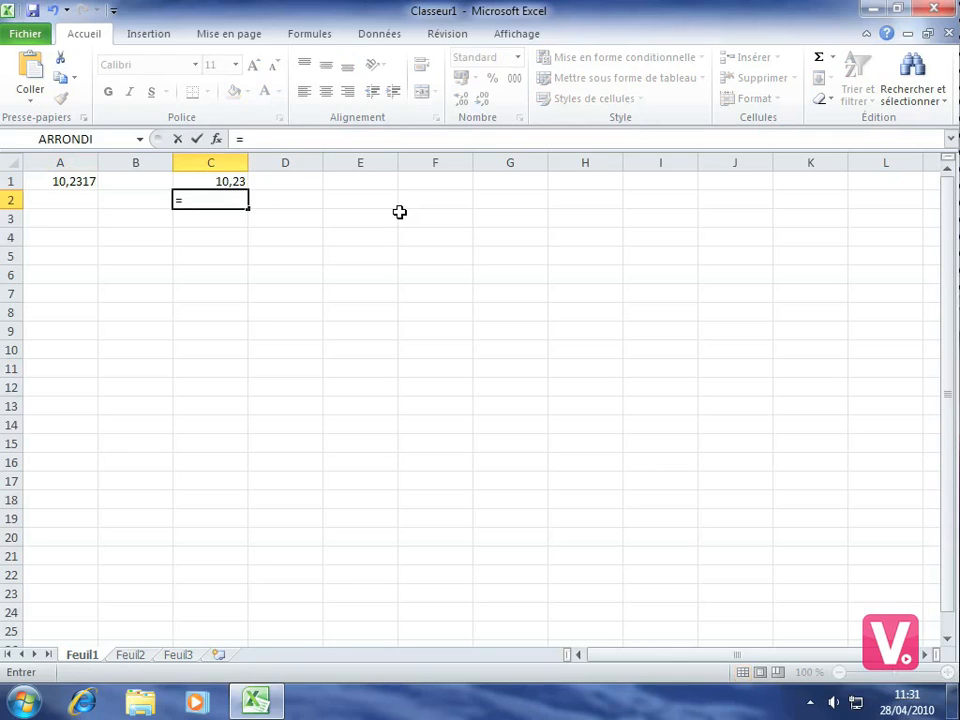
text(arr)
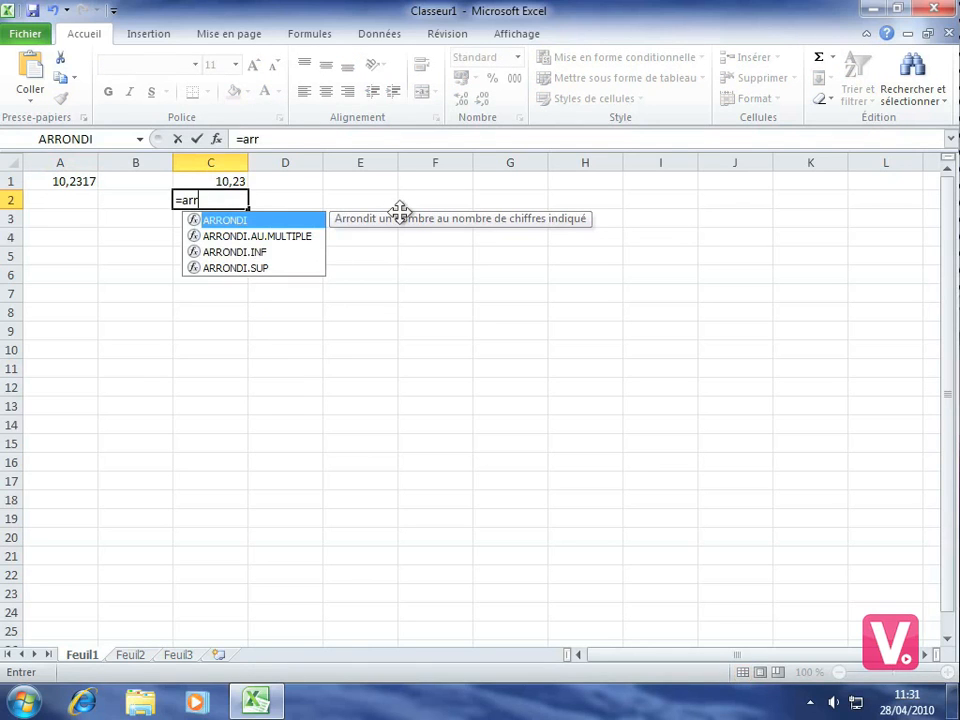
click(255, 251)
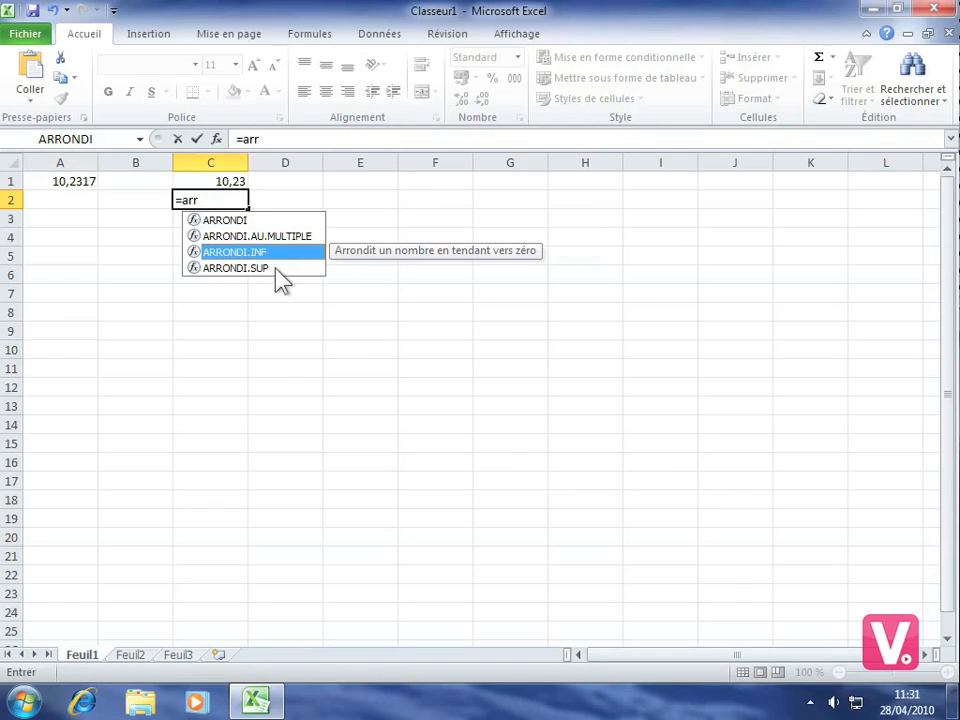
click(246, 268)
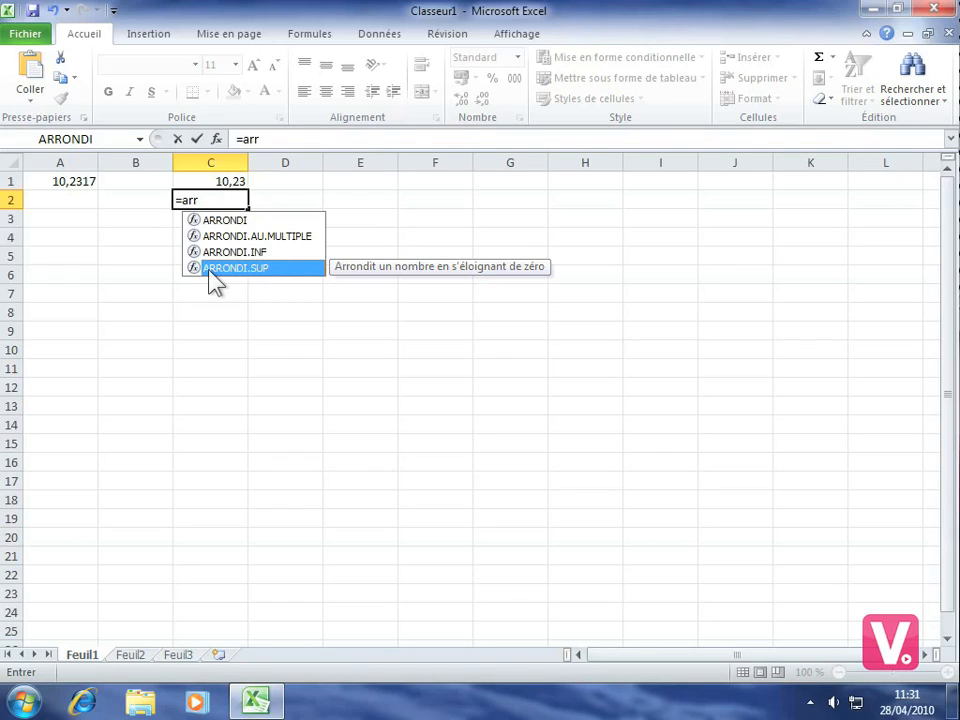
double_click(262, 270)
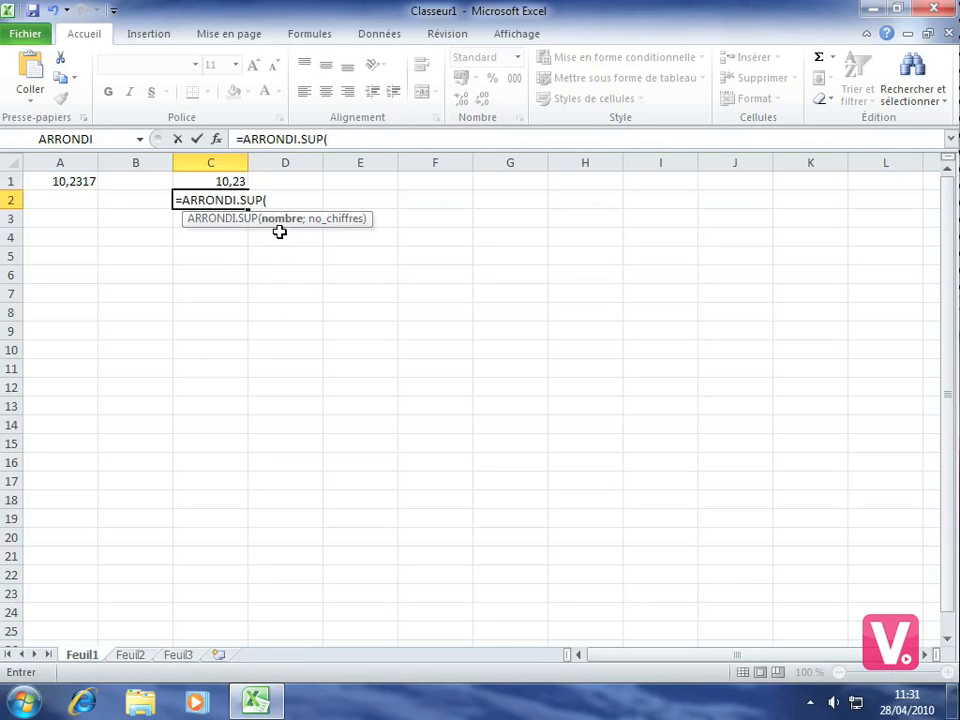
click(72, 181)
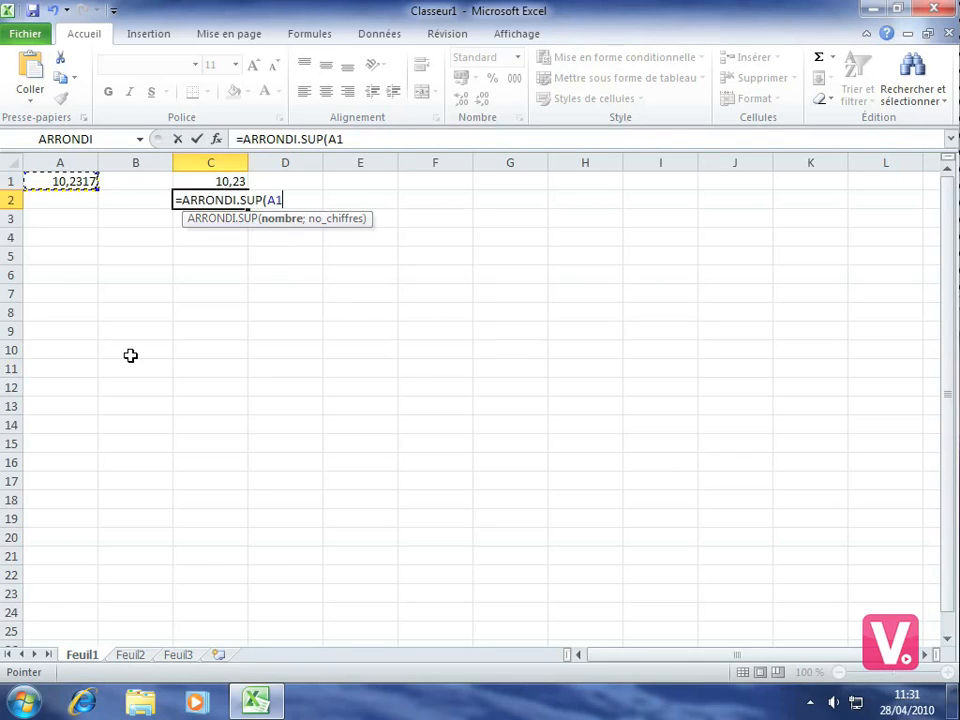
text(;)
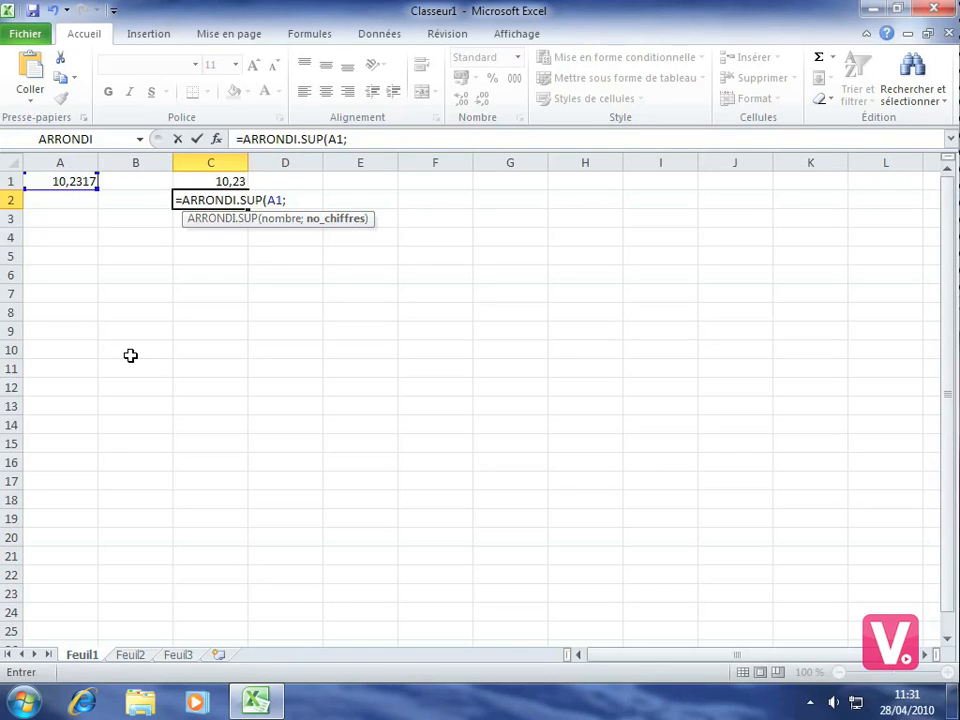
text(2))
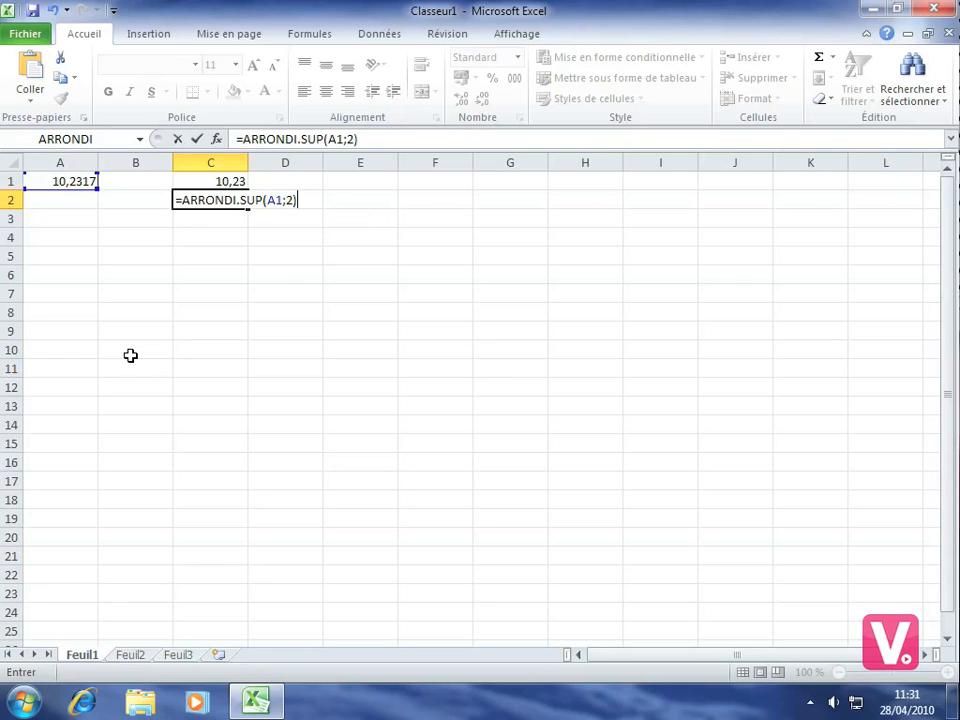
key(Return)
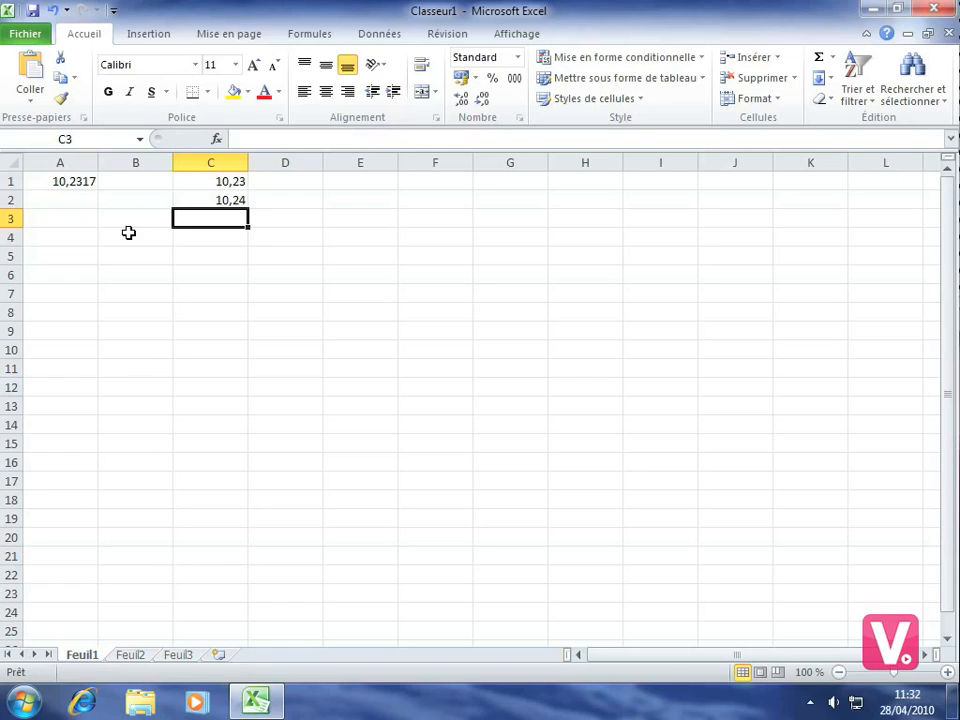
click(216, 199)
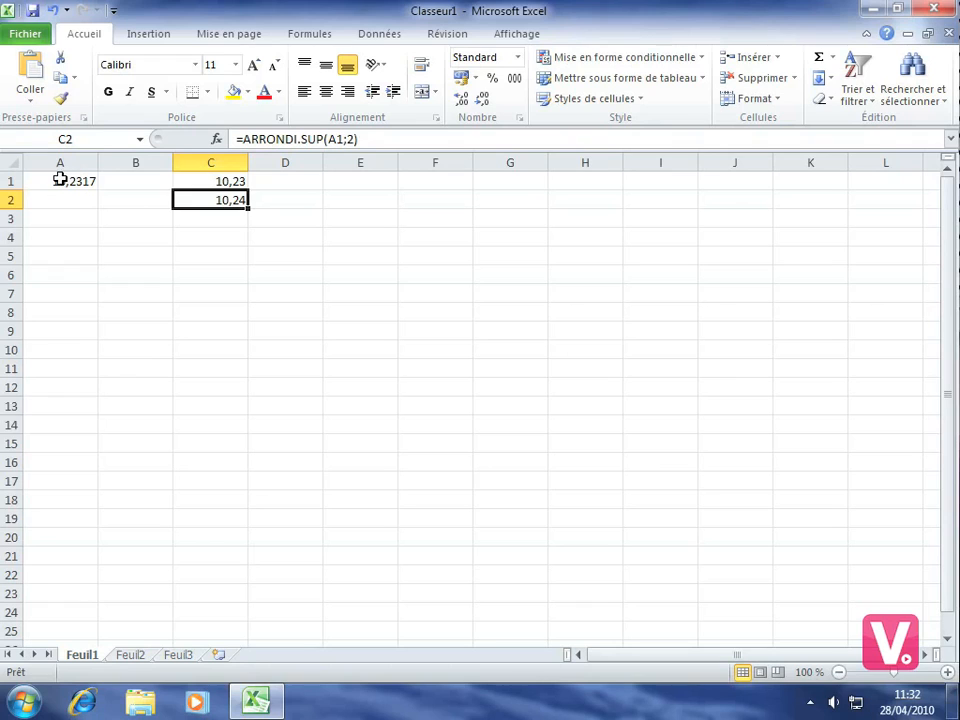
Enter the formula =ENT(A1) in cell C3 to round A1 down to the integer.
click(226, 220)
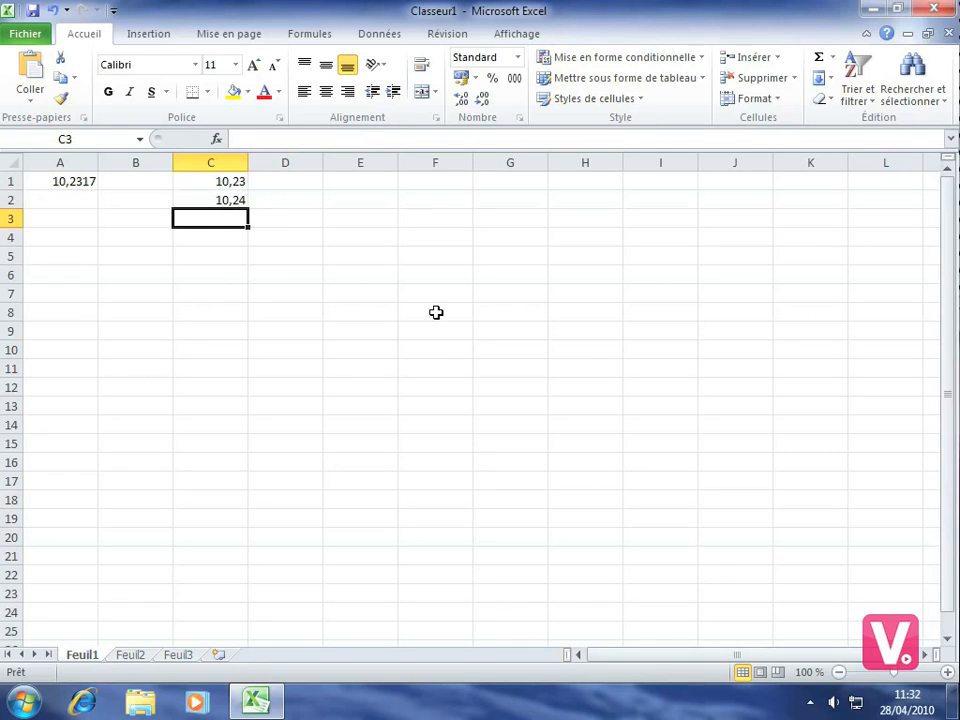
text(=)
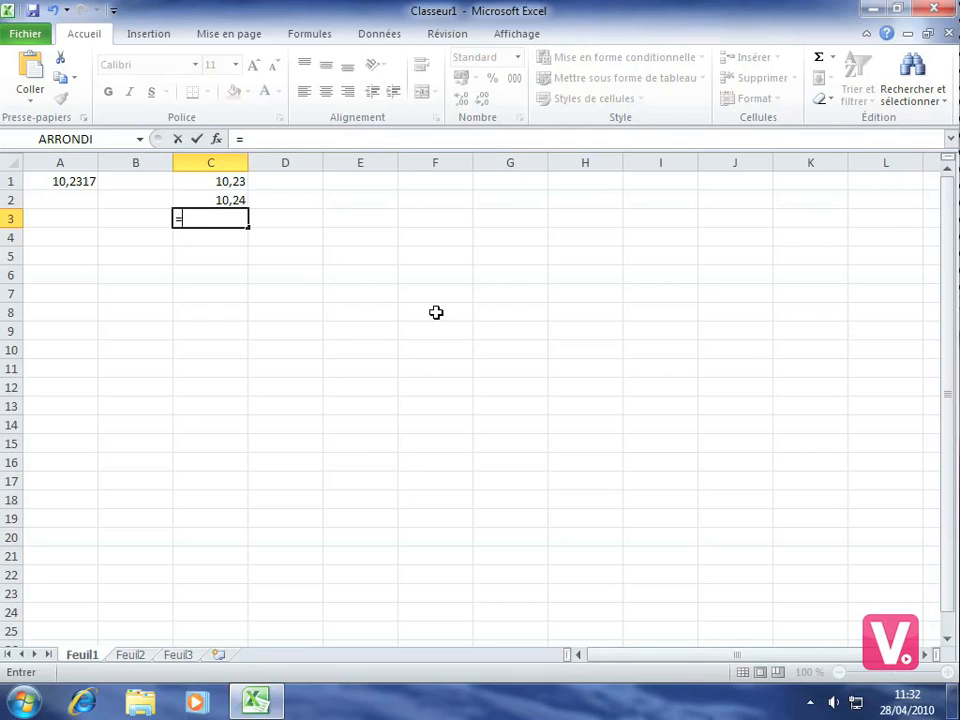
text(en)
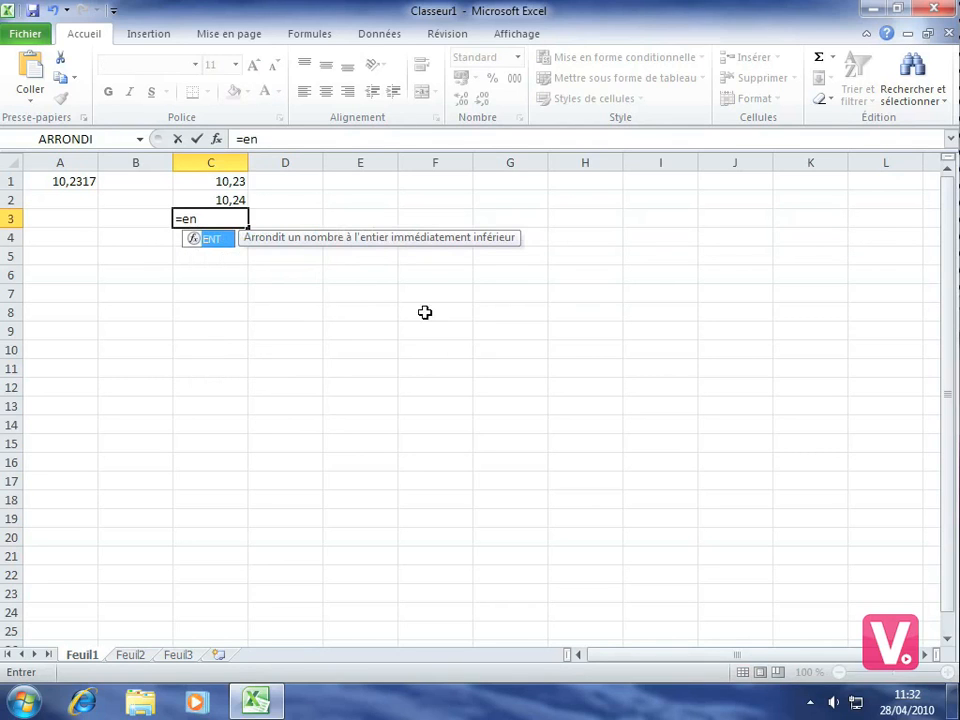
double_click(212, 240)
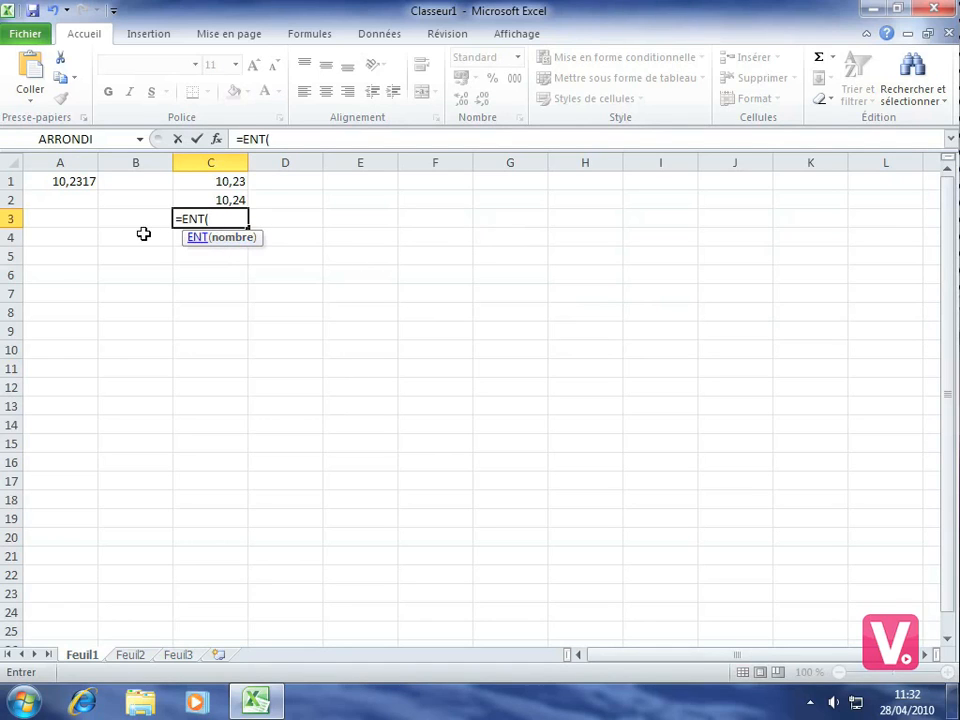
click(55, 181)
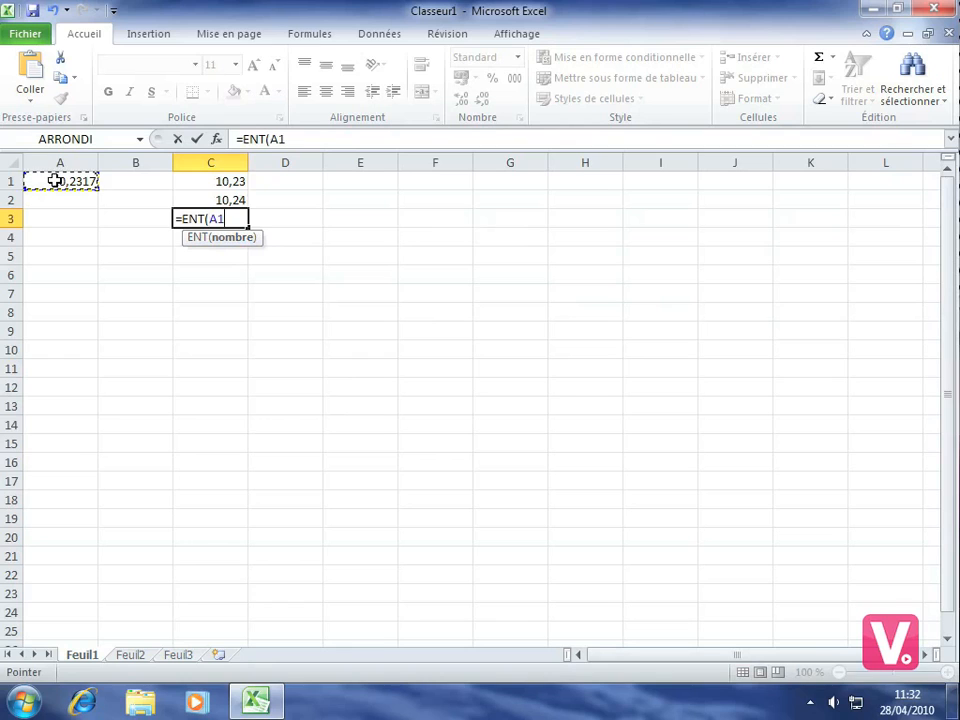
text())
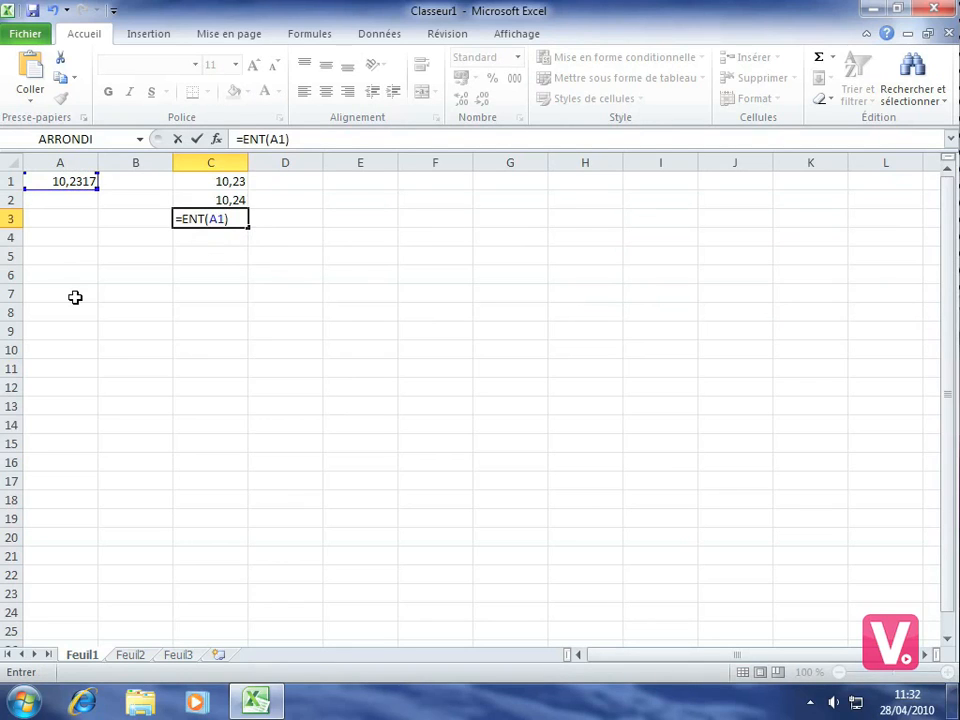
key(Return)
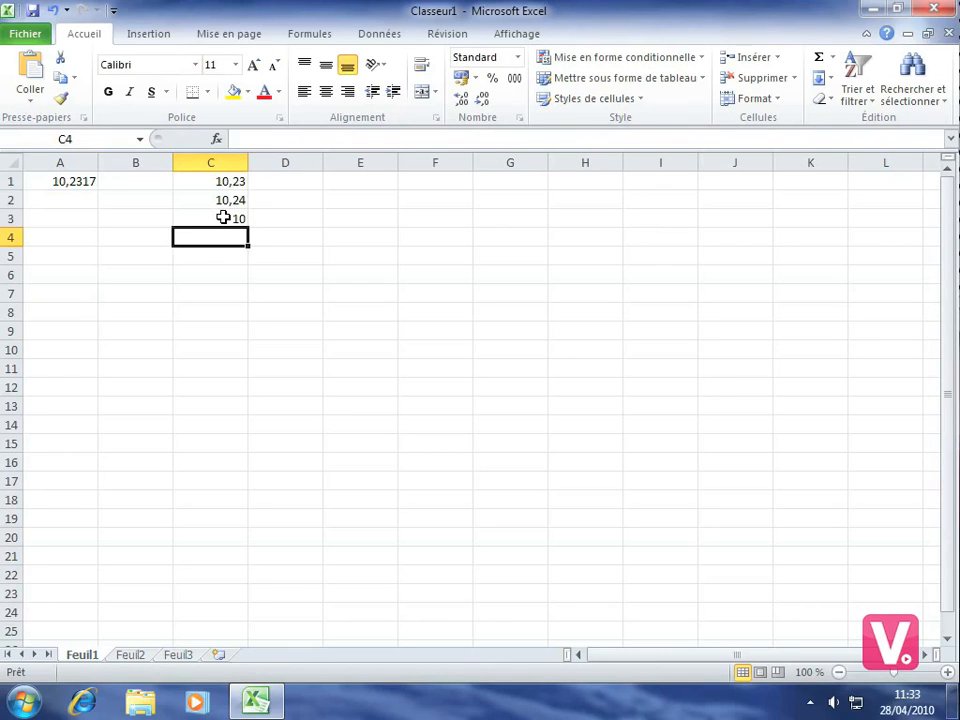
Replace all the decimals of the number in cell A1 so that its value is 10,678.
double_click(68, 181)
drag(68, 181, 104, 181)
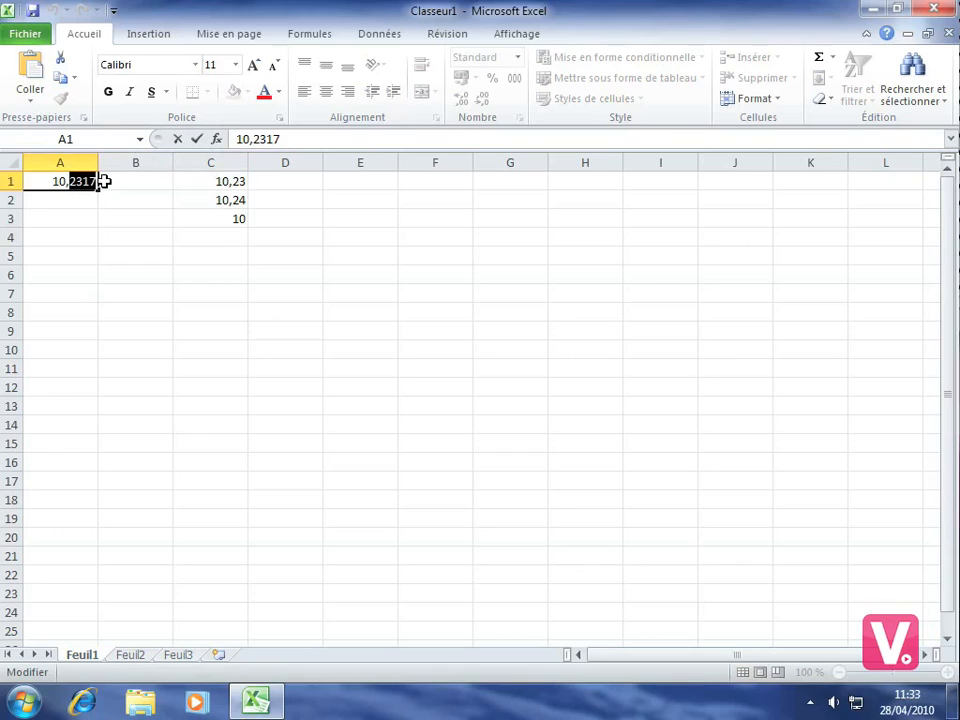
text(678)
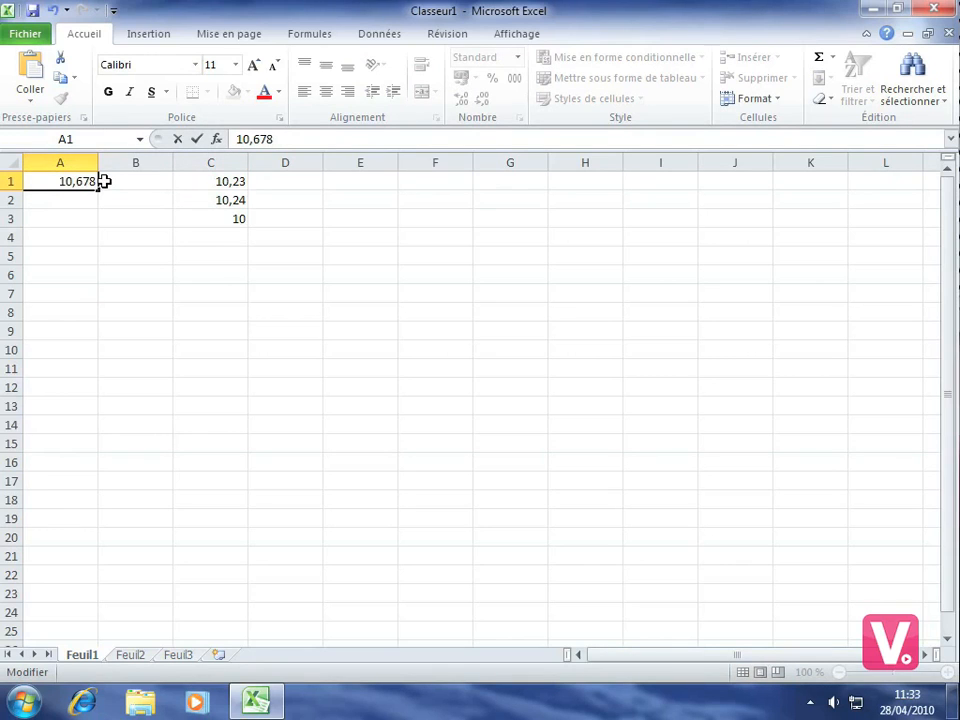
key(Return)
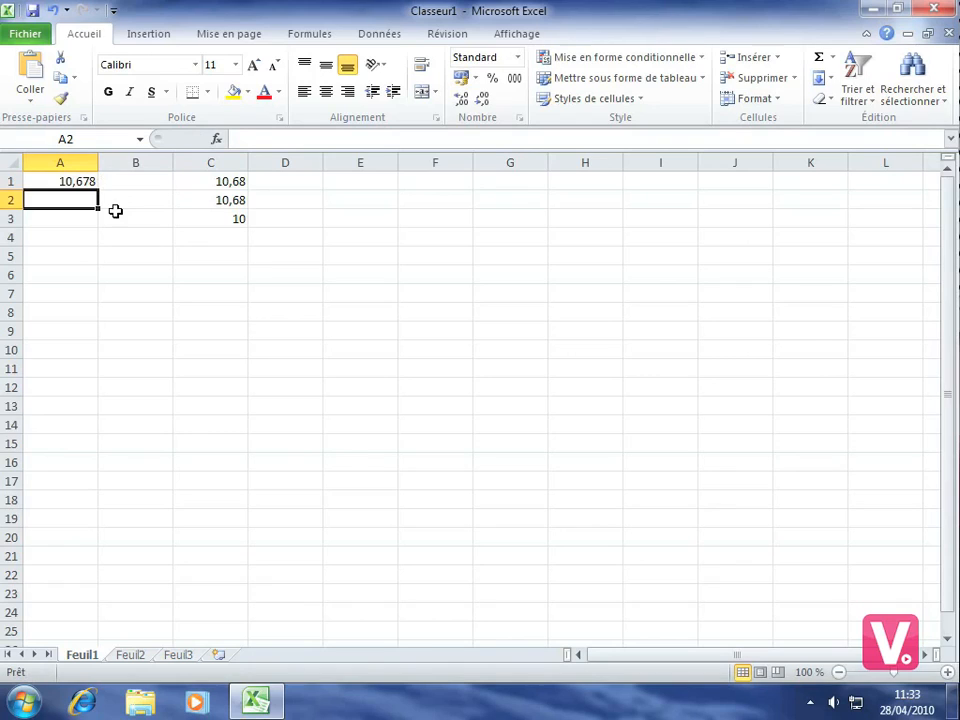